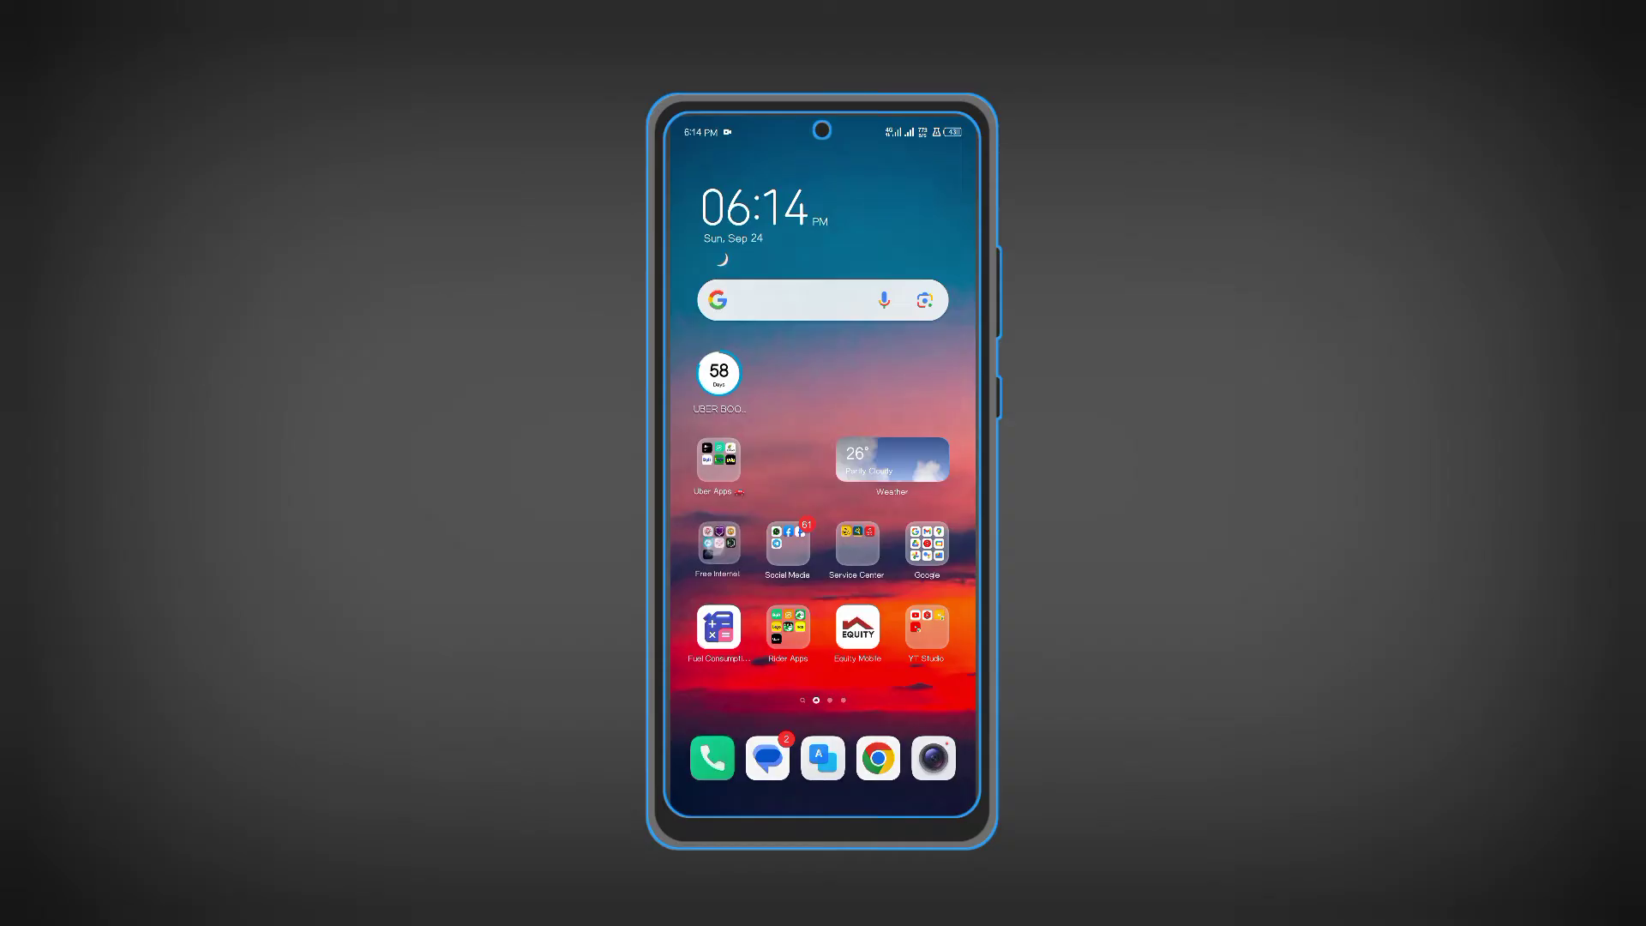
Reposition the AM TUNNEL icon inside the Free Internet folder, then close and reopen the folder
{"action": "left_click", "coordinate": [717, 543]}
{"action": "left_click", "coordinate": [716, 449]}
{"action": "mouse_move", "coordinate": [716, 449]}
{"action": "left_mouse_down"}
{"action": "mouse_move", "coordinate": [731, 478]}
{"action": "mouse_move", "coordinate": [724, 424]}
{"action": "left_mouse_up"}
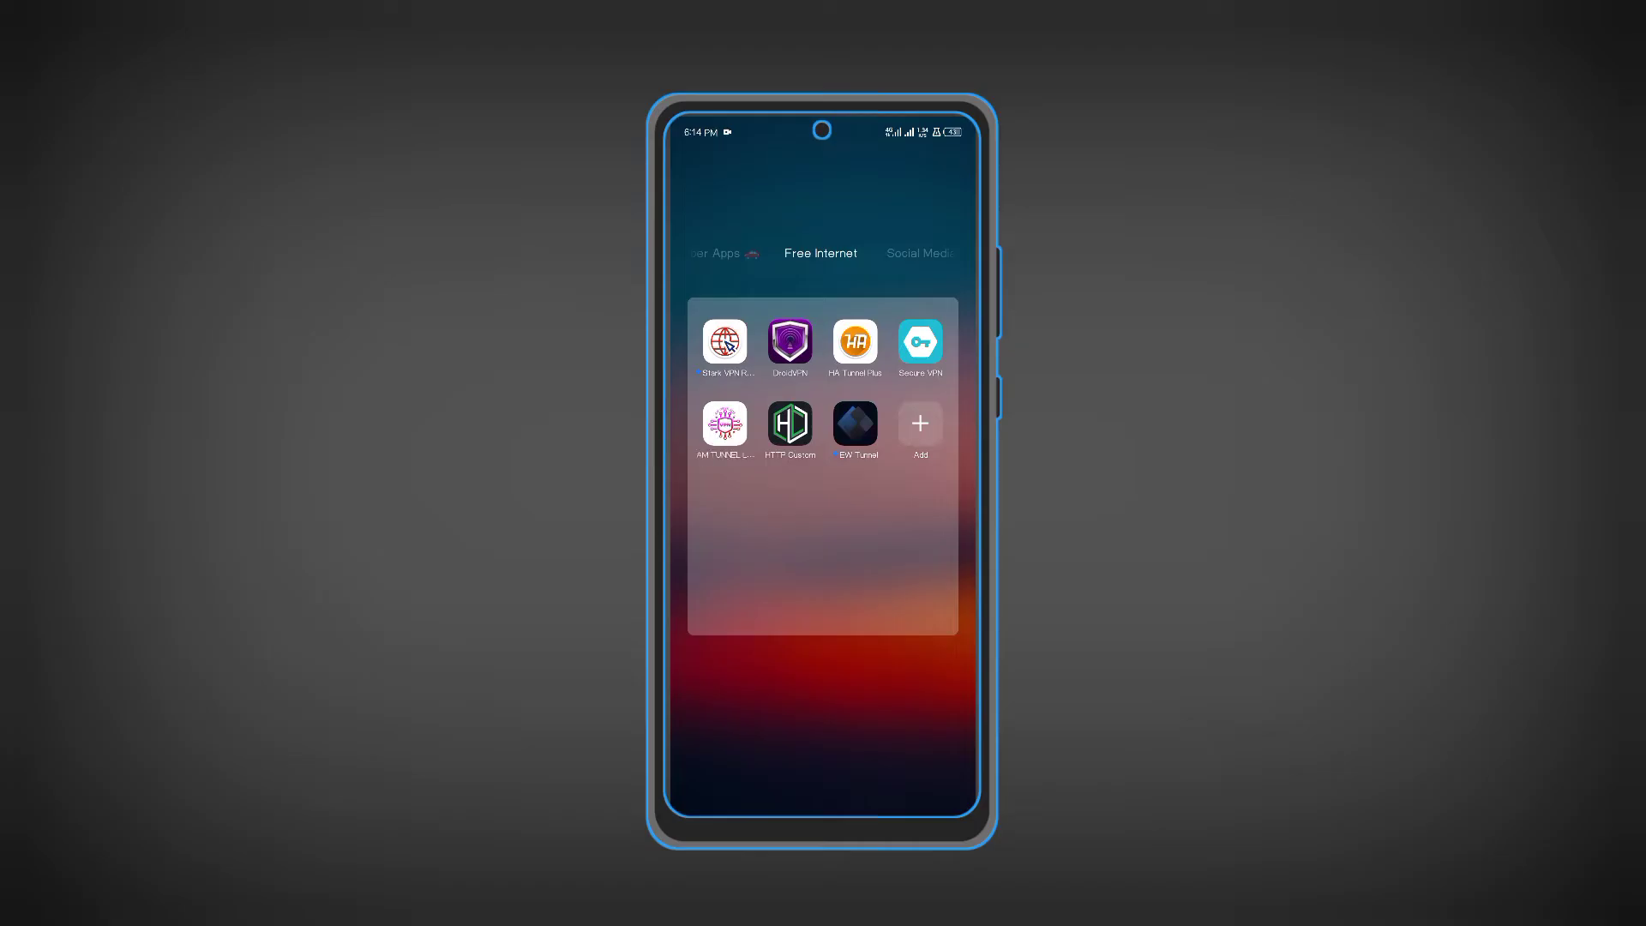
{"action": "left_click", "coordinate": [818, 707]}
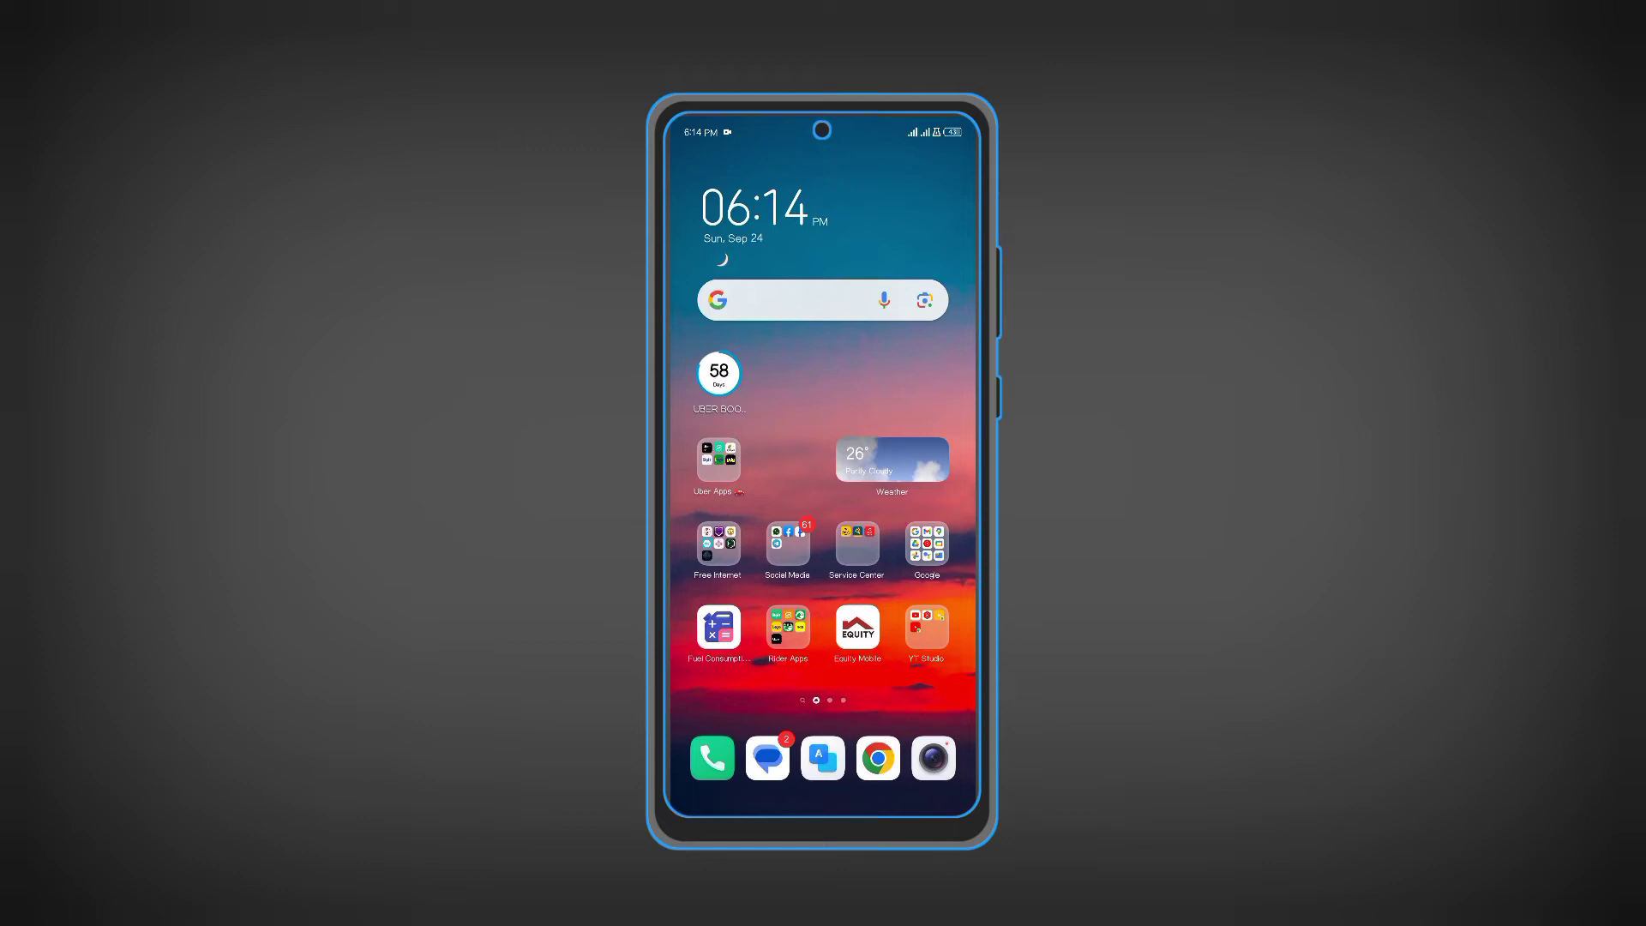
{"action": "left_click", "coordinate": [719, 543]}
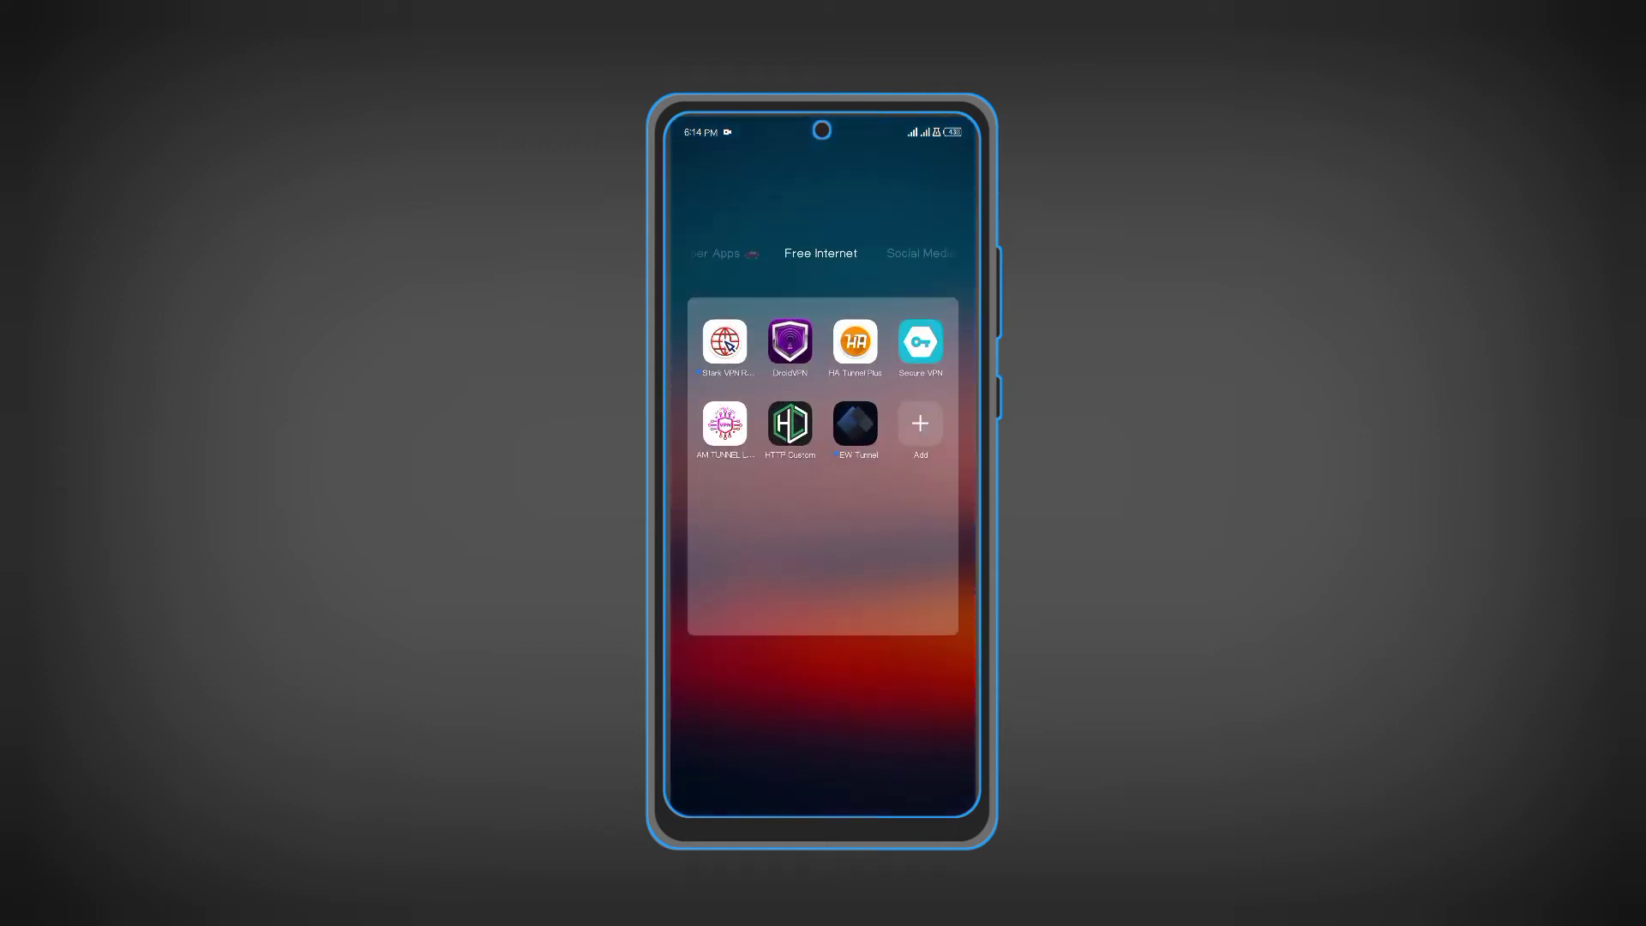
Launch AM Tunnel Lite, accept the welcome notice, and close the overflow menu unused
{"action": "left_click", "coordinate": [724, 424]}
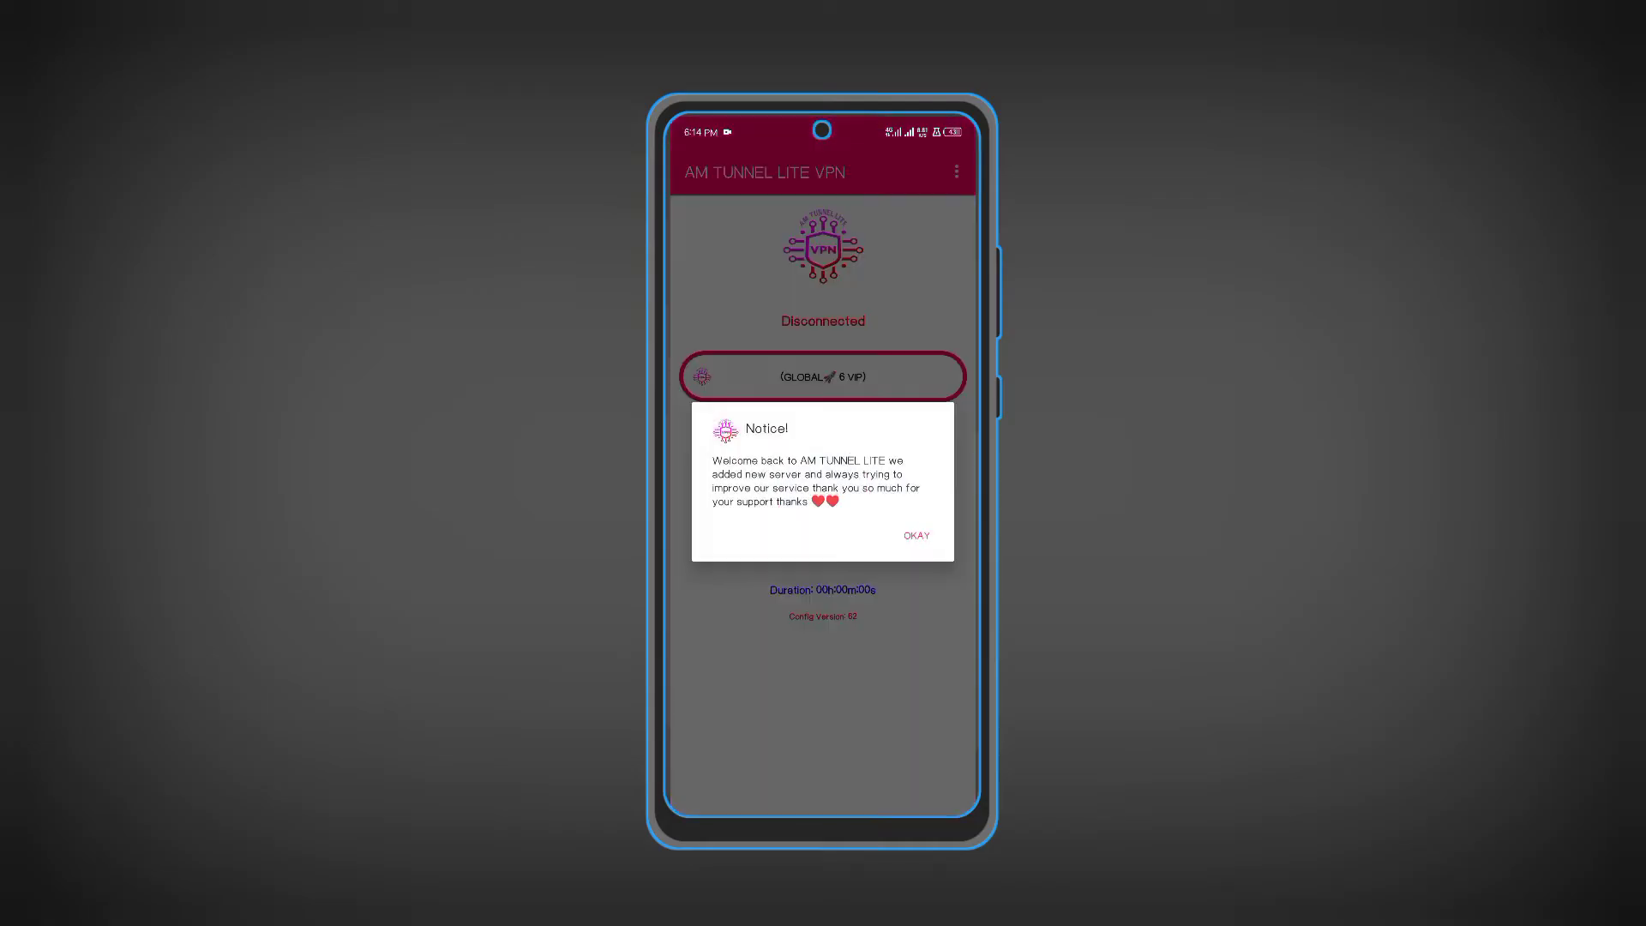
{"action": "left_click", "coordinate": [915, 536]}
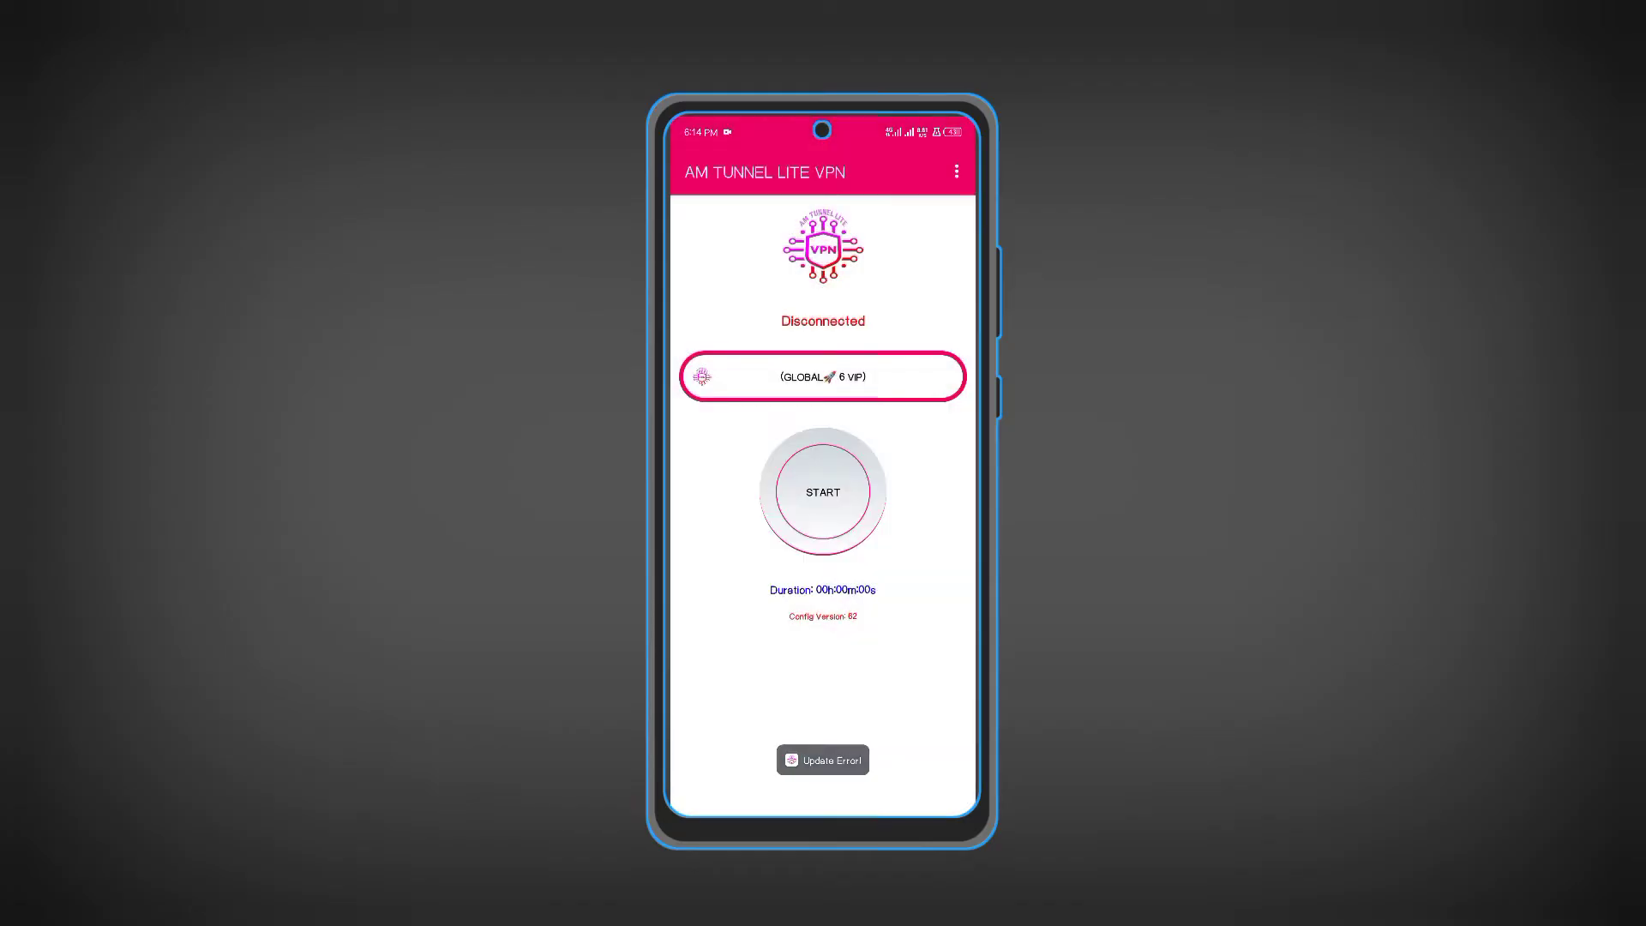
{"action": "left_click", "coordinate": [956, 172]}
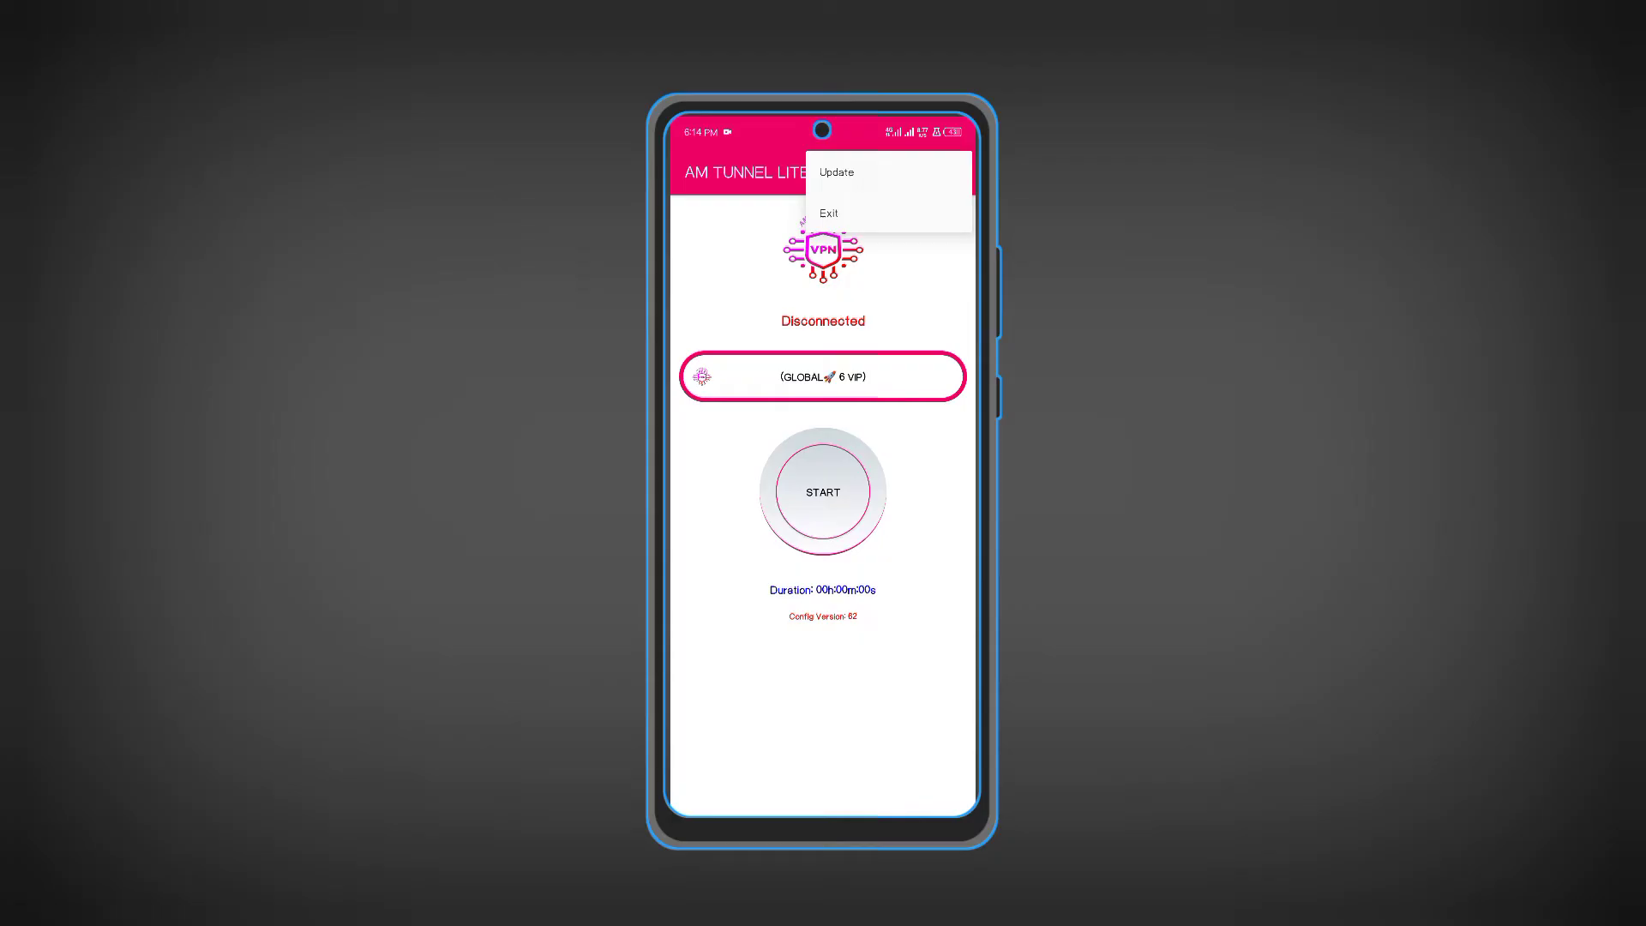
{"action": "left_click", "coordinate": [733, 261]}
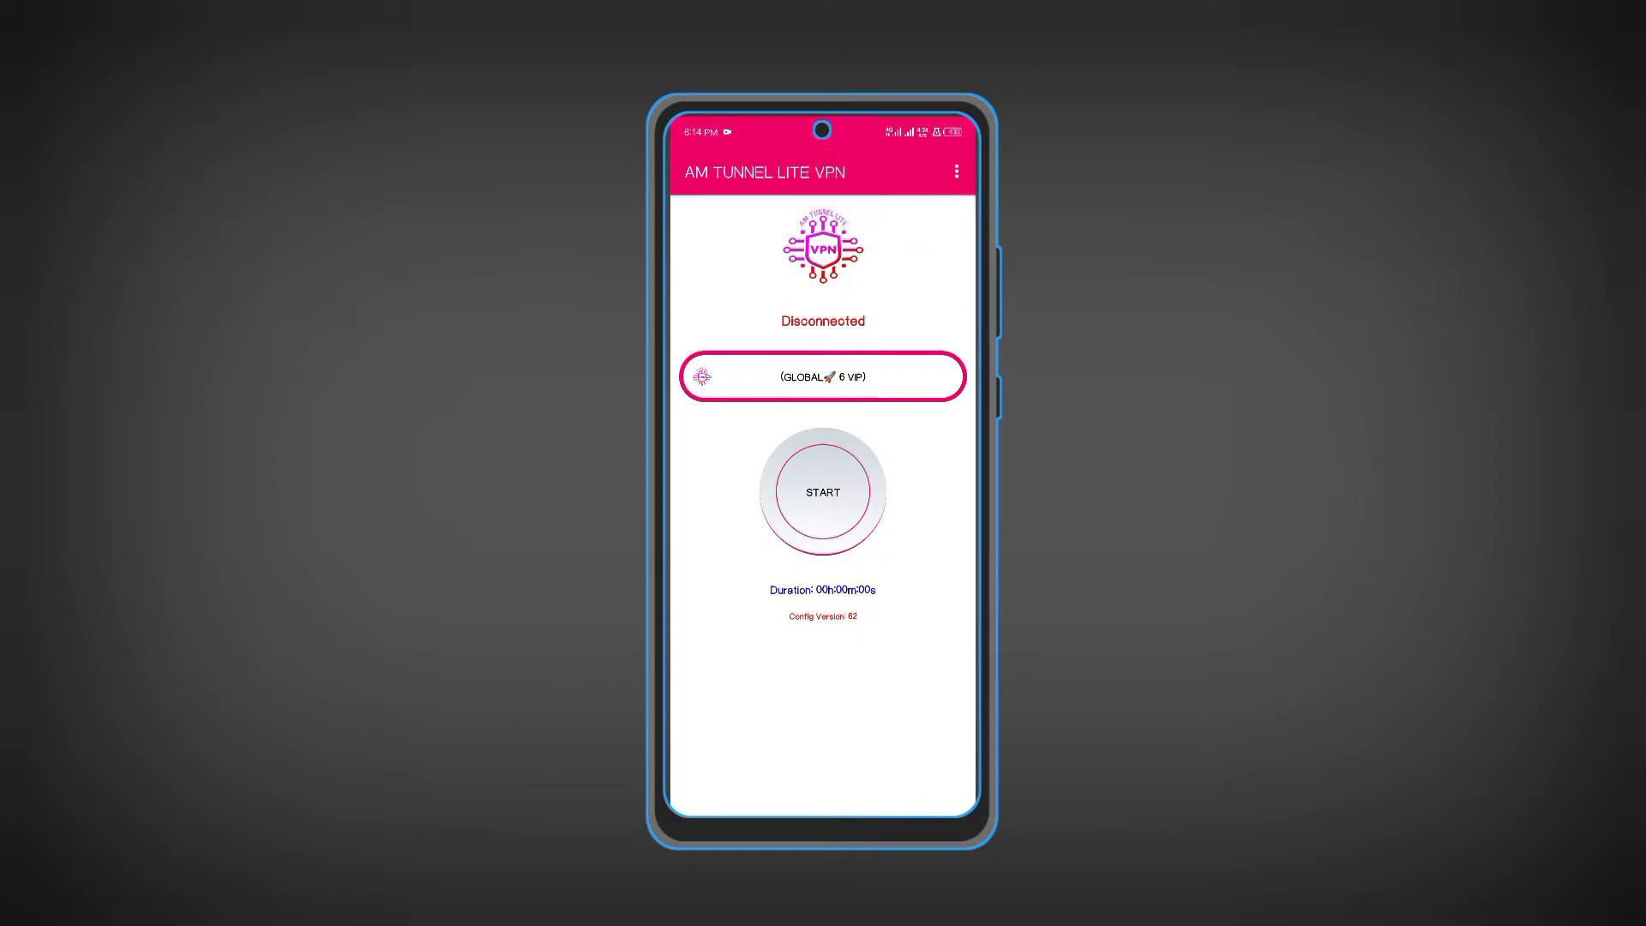
{"action": "left_click", "coordinate": [847, 376]}
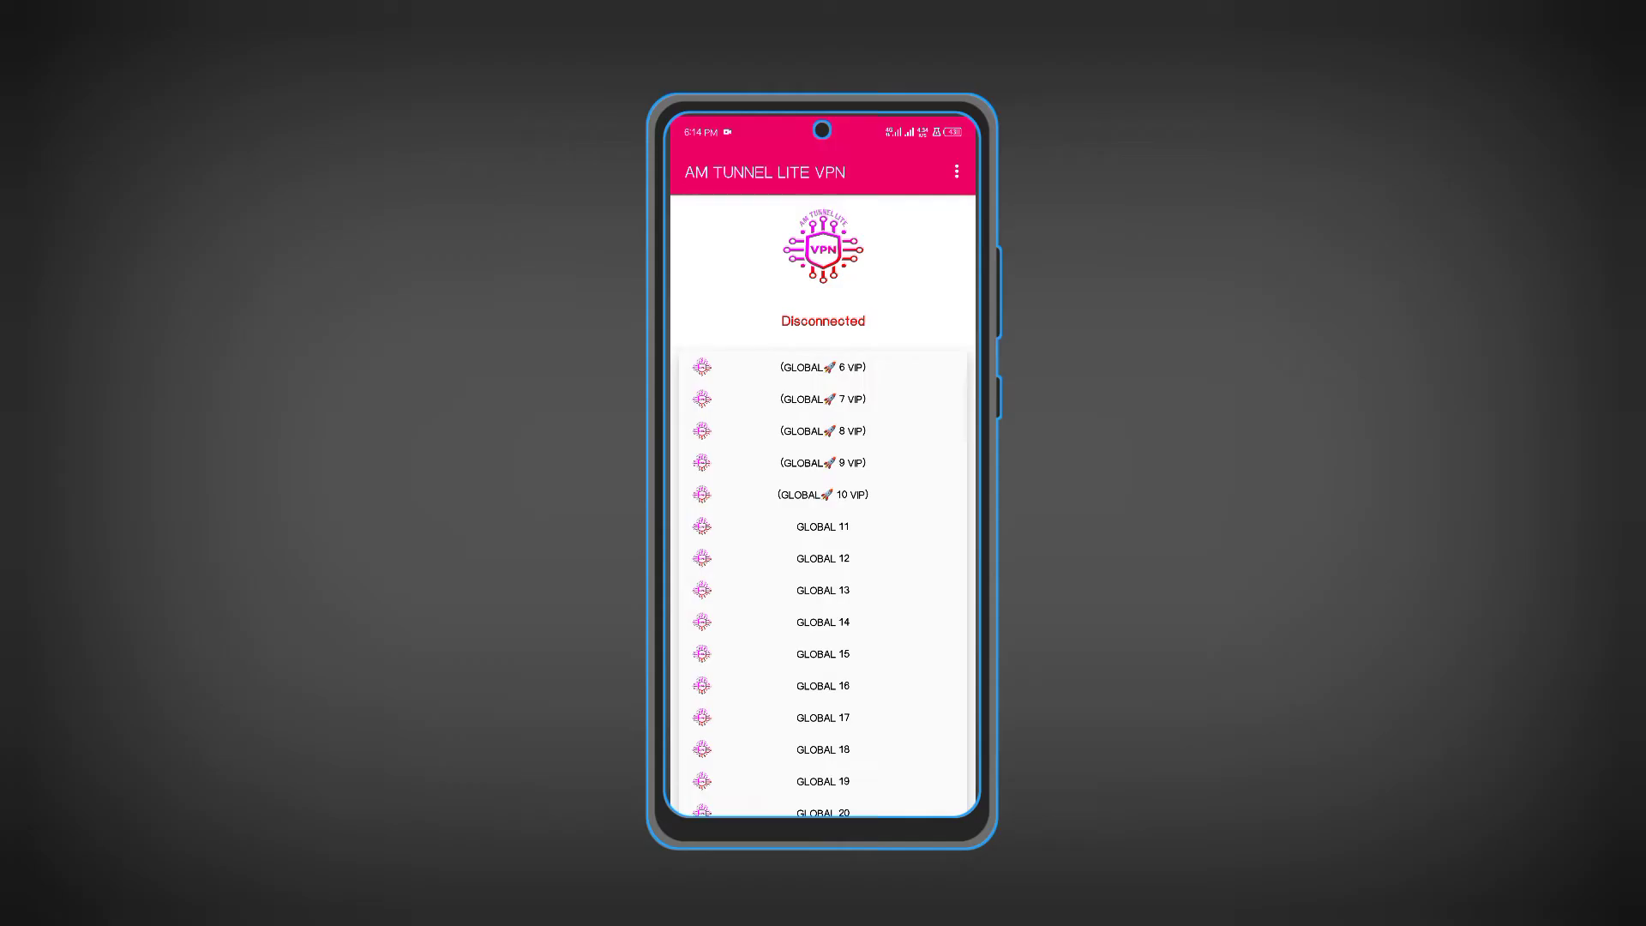
{"action": "scroll", "coordinate": [882, 496], "scroll_direction": "up", "scroll_amount": 2}
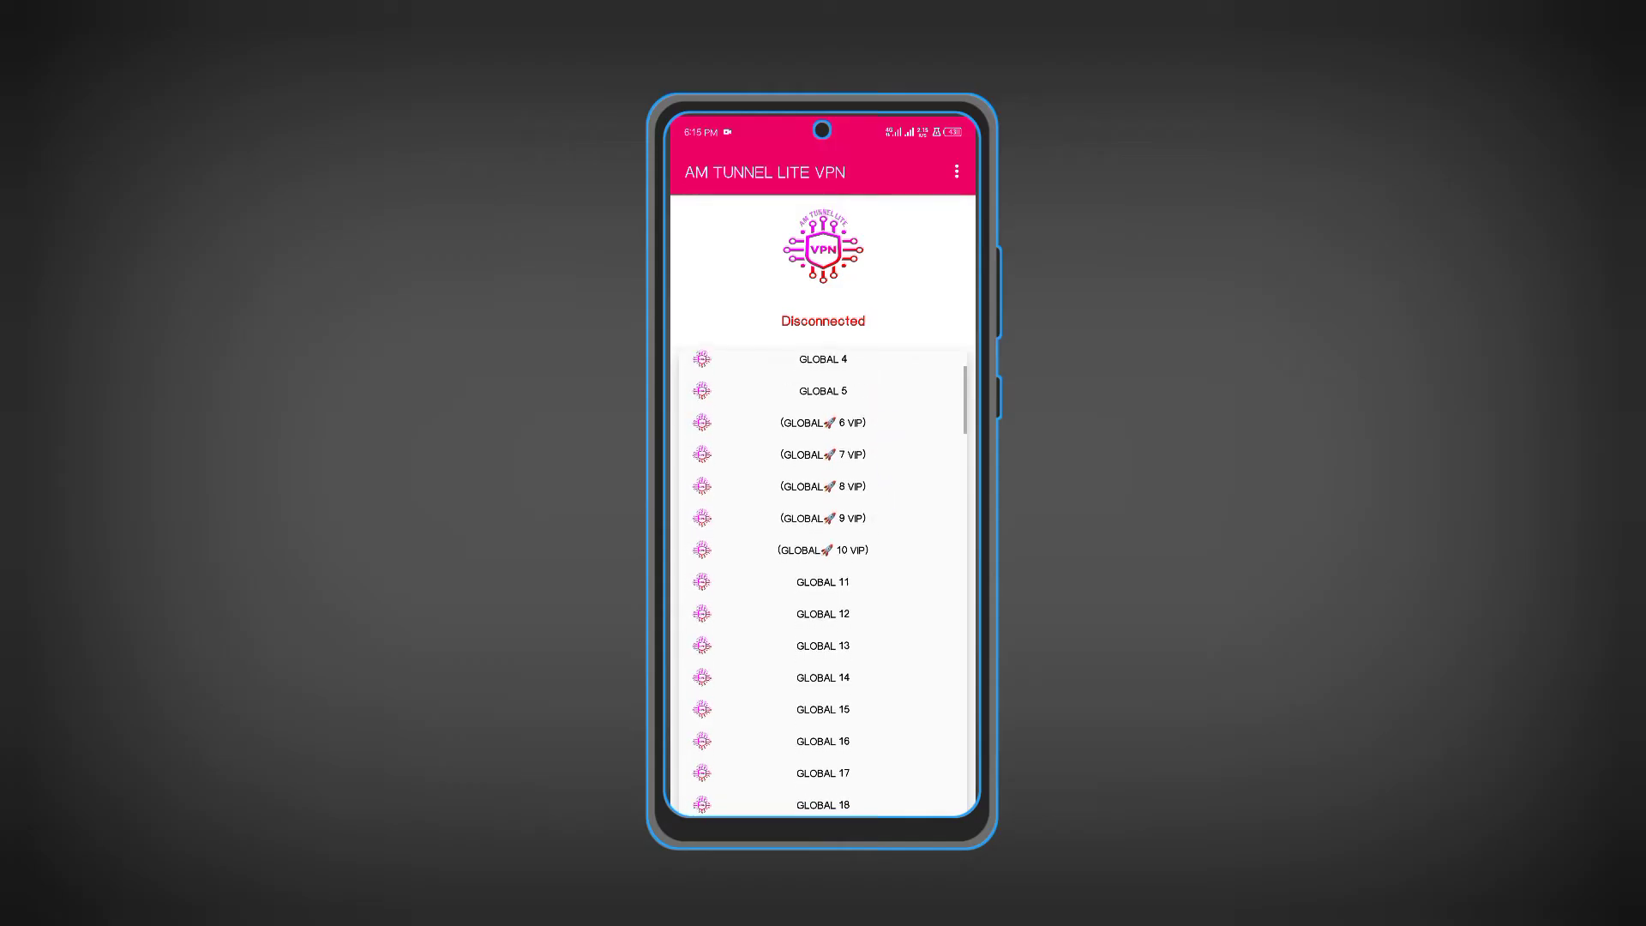
{"action": "left_click", "coordinate": [849, 409]}
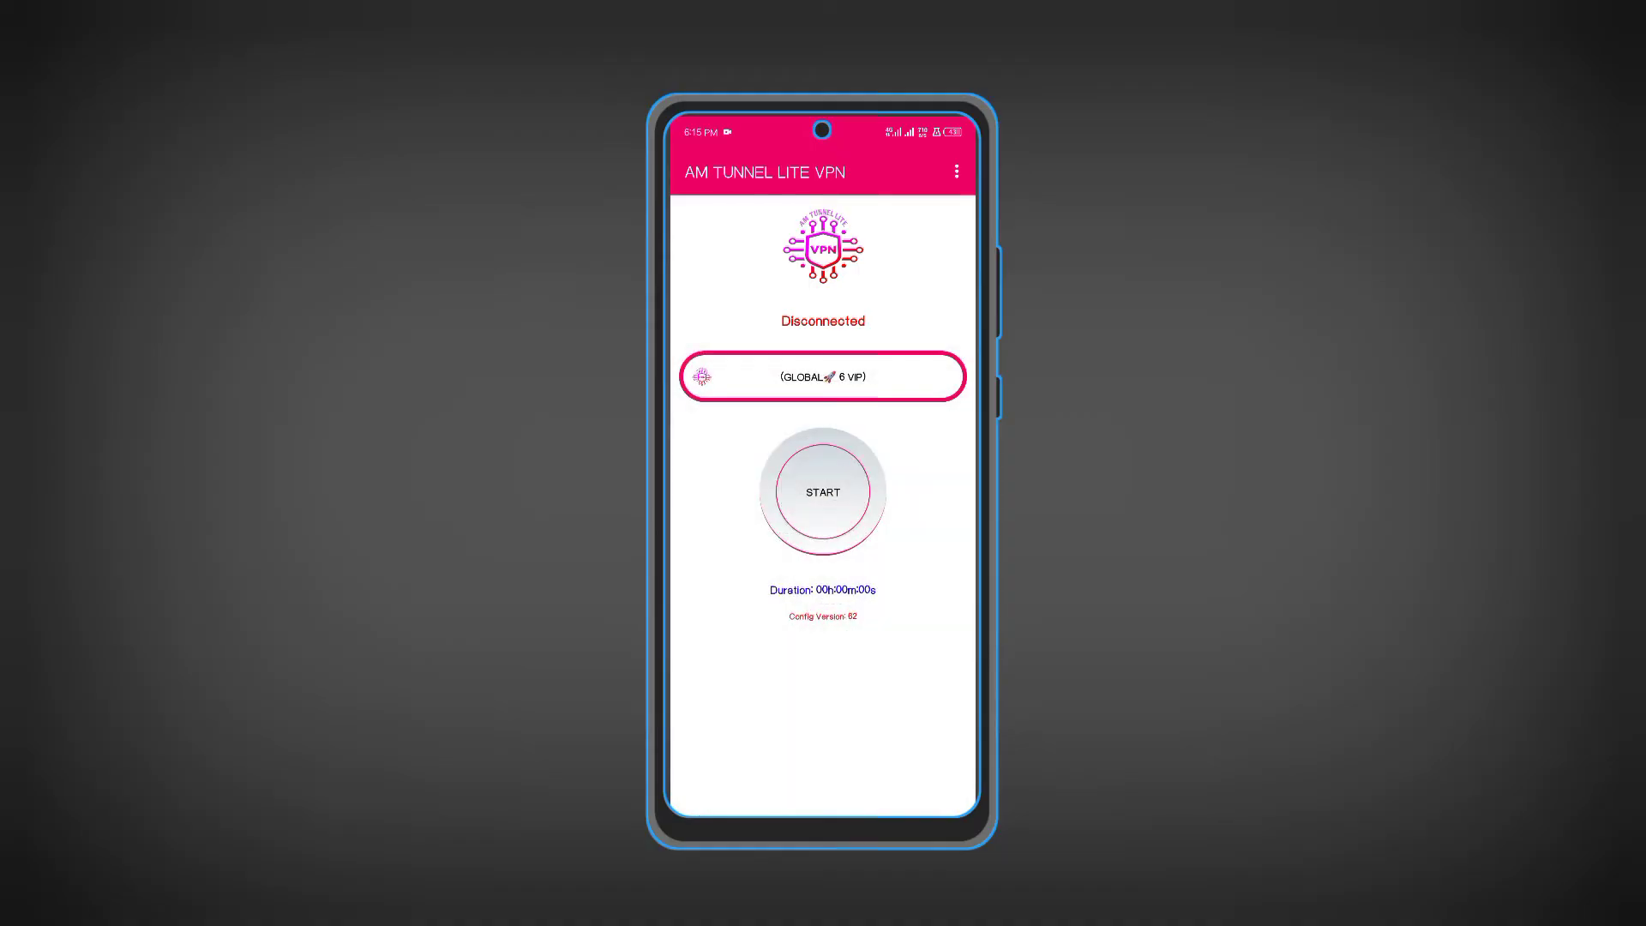
Start the GLOBAL 6 VIP connection, then launch WhatsApp from the Social Media folder
{"action": "left_click", "coordinate": [824, 493]}
{"action": "left_click_drag", "start_coordinate": [814, 809], "coordinate": [813, 579]}
{"action": "left_click", "coordinate": [792, 703]}
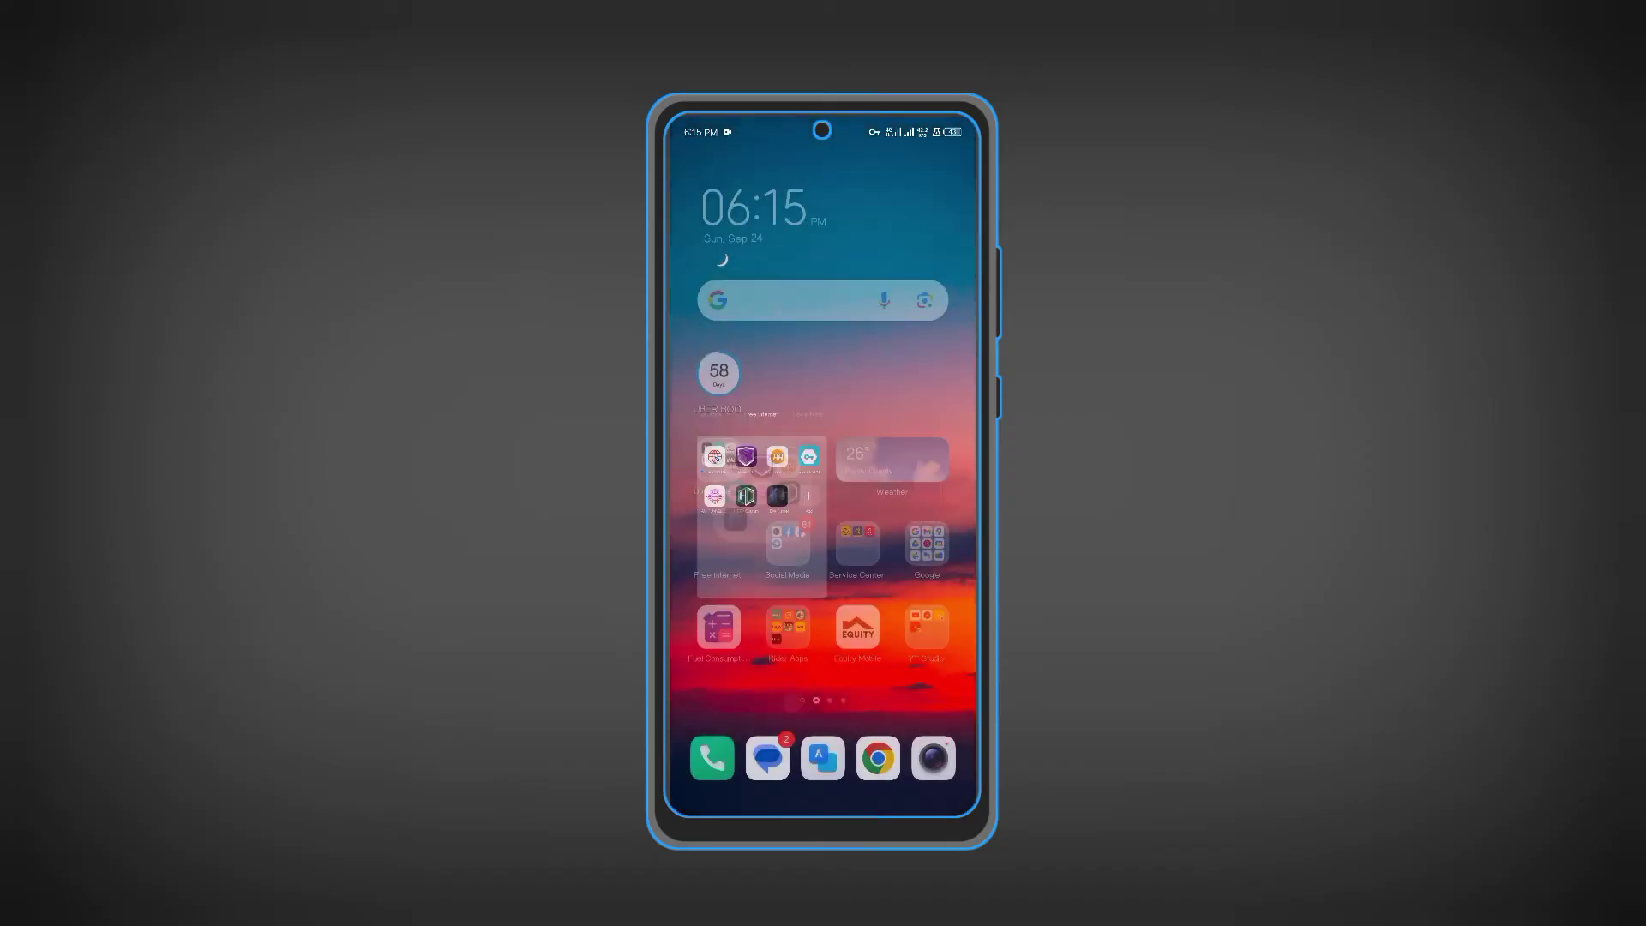
{"action": "left_click", "coordinate": [788, 543]}
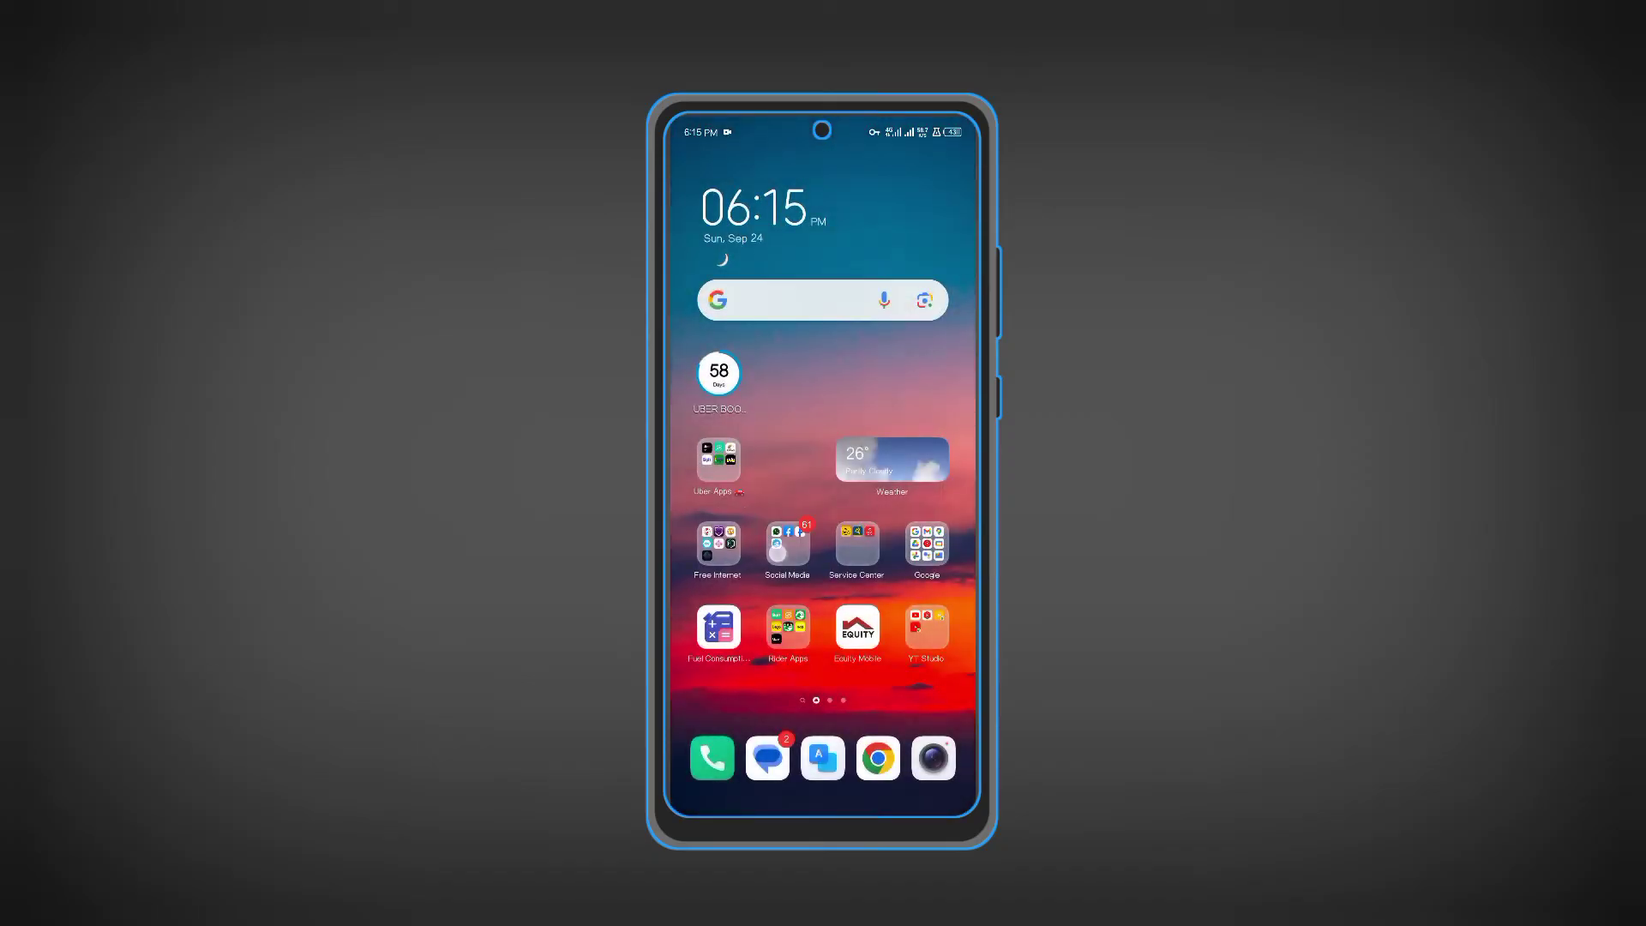
{"action": "left_click", "coordinate": [725, 342]}
Pause the playing voice message, check the Chats list loading, then switch to Calls
{"action": "left_click", "coordinate": [692, 169]}
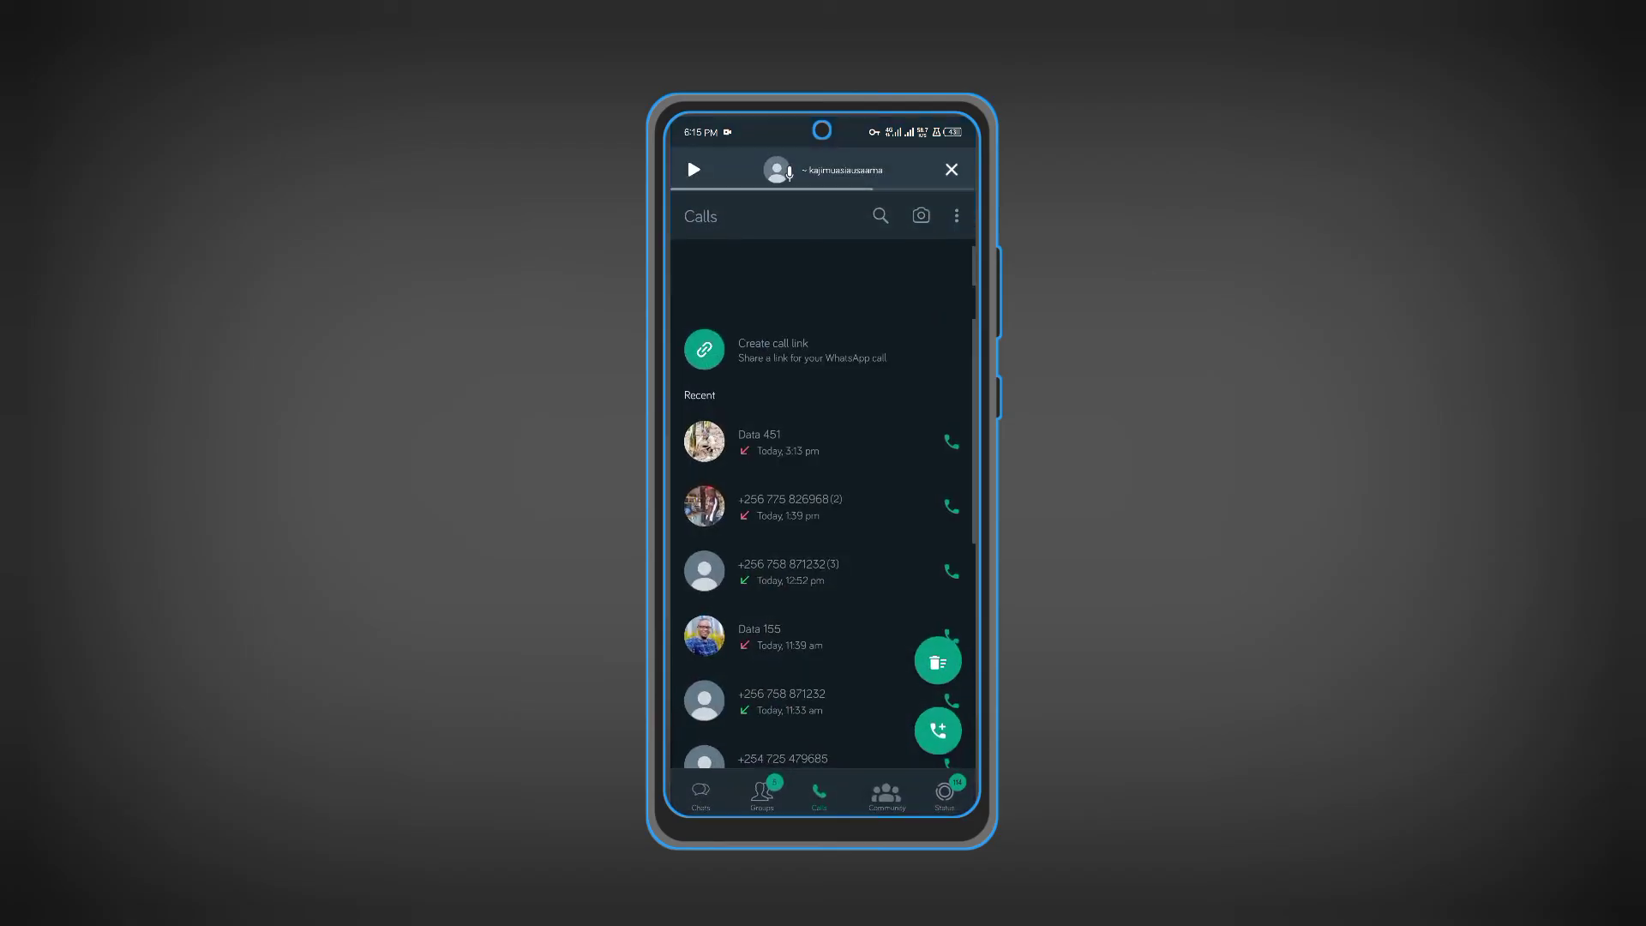
{"action": "left_click", "coordinate": [763, 795]}
{"action": "left_click", "coordinate": [701, 795]}
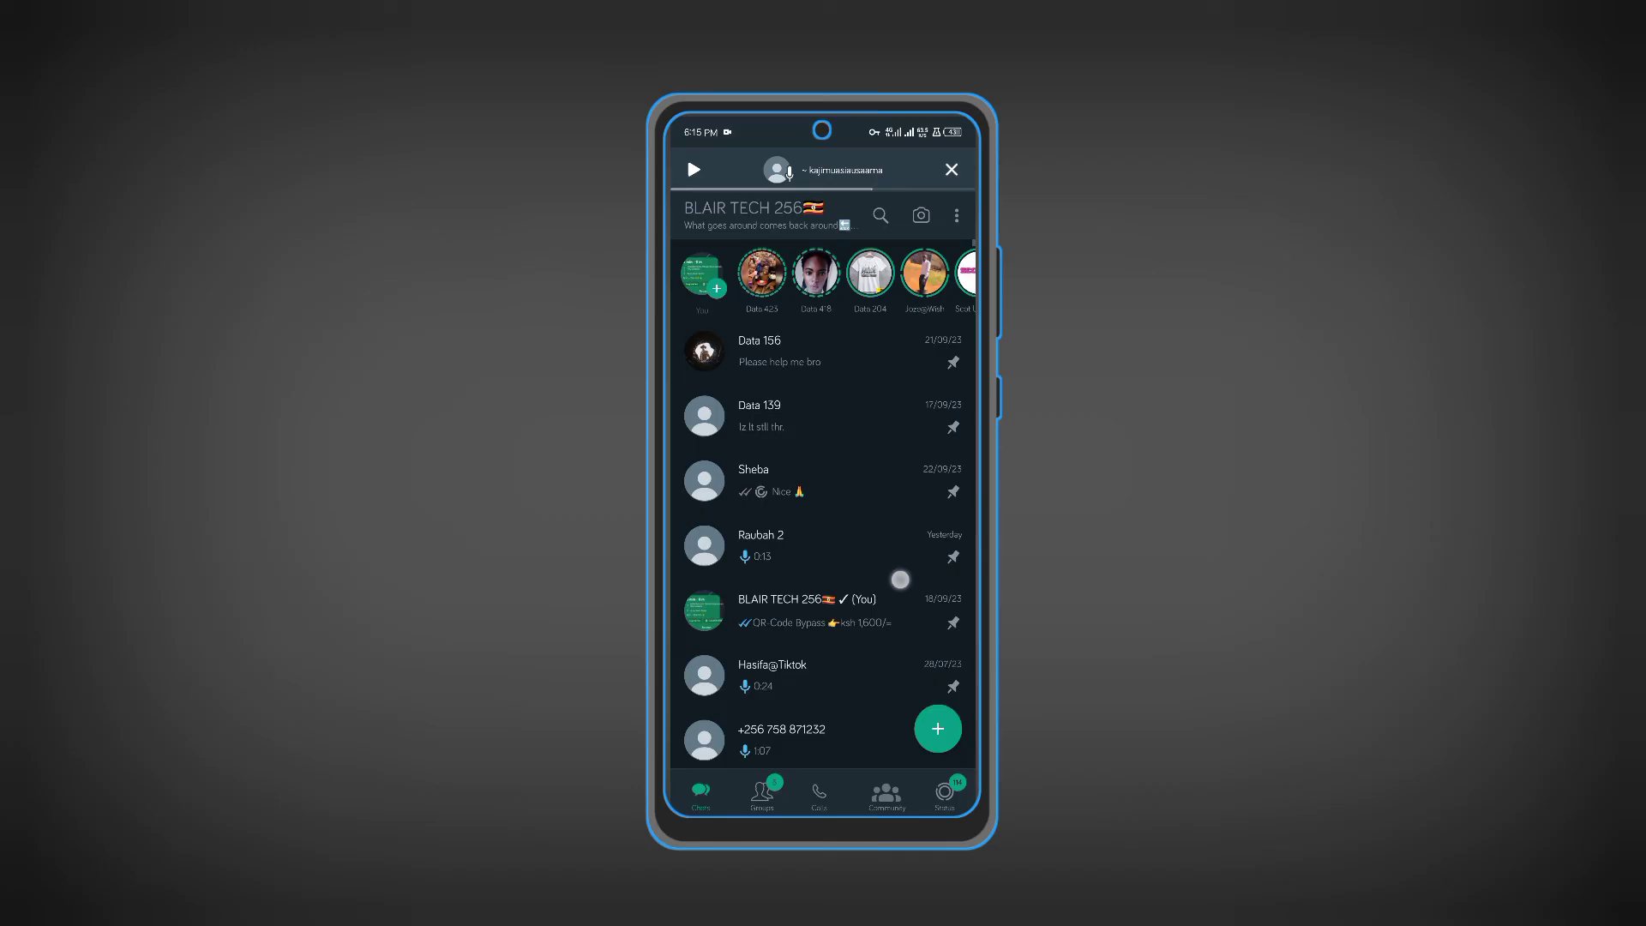
{"action": "scroll", "coordinate": [824, 515], "scroll_direction": "down", "scroll_amount": 3}
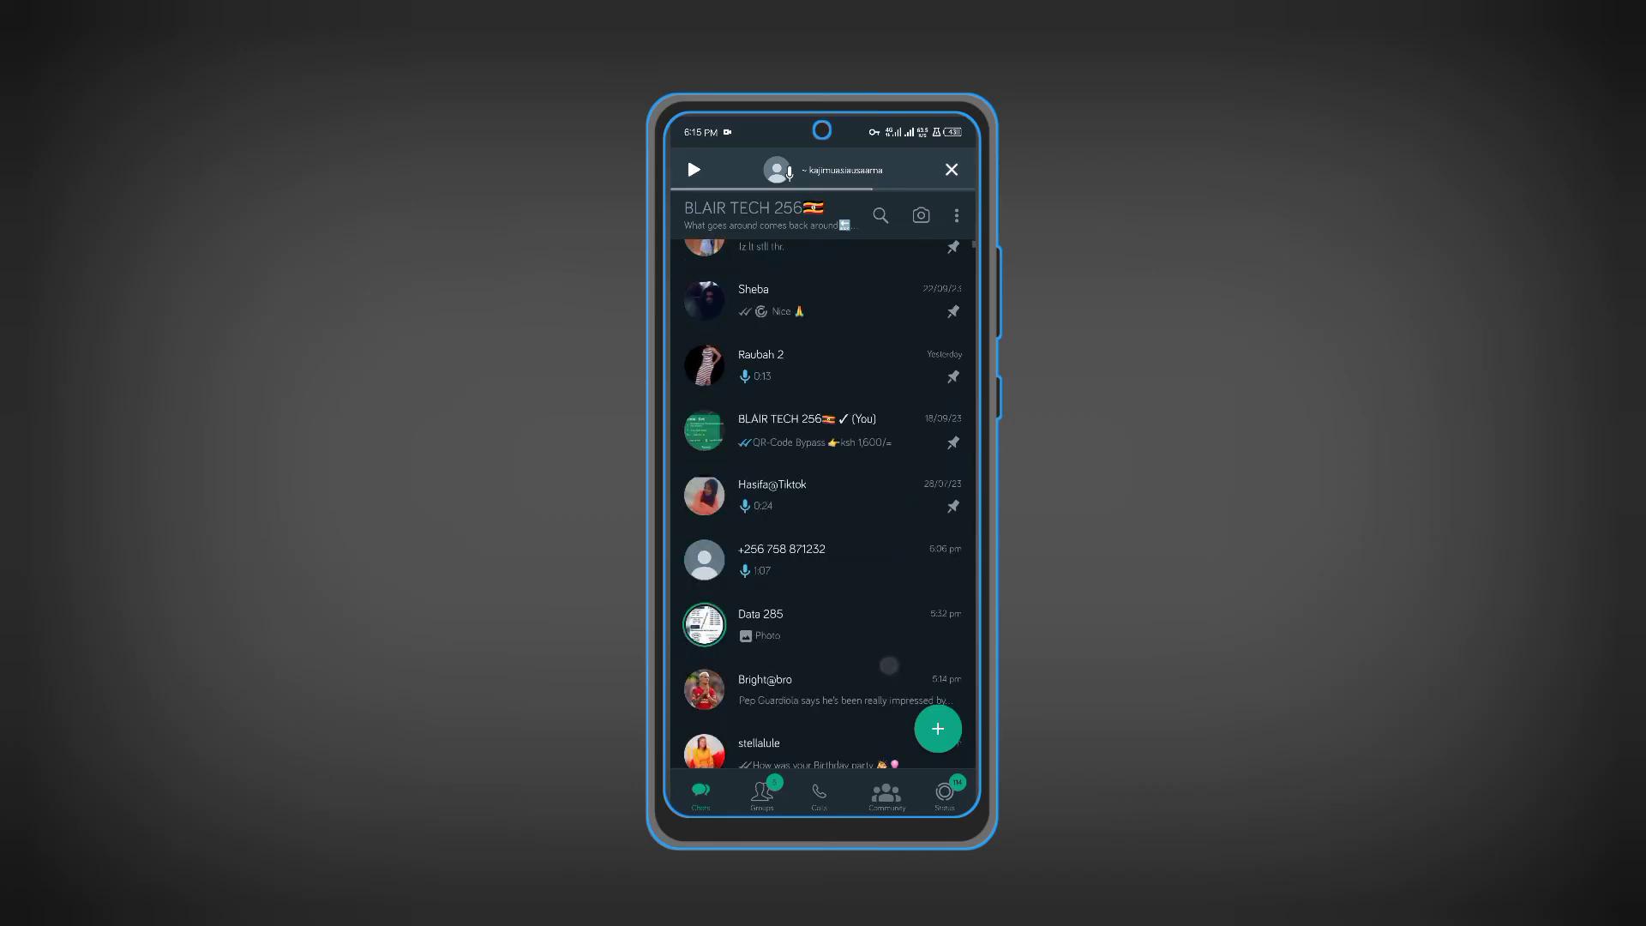
{"action": "scroll", "coordinate": [824, 515], "scroll_direction": "up", "scroll_amount": 3}
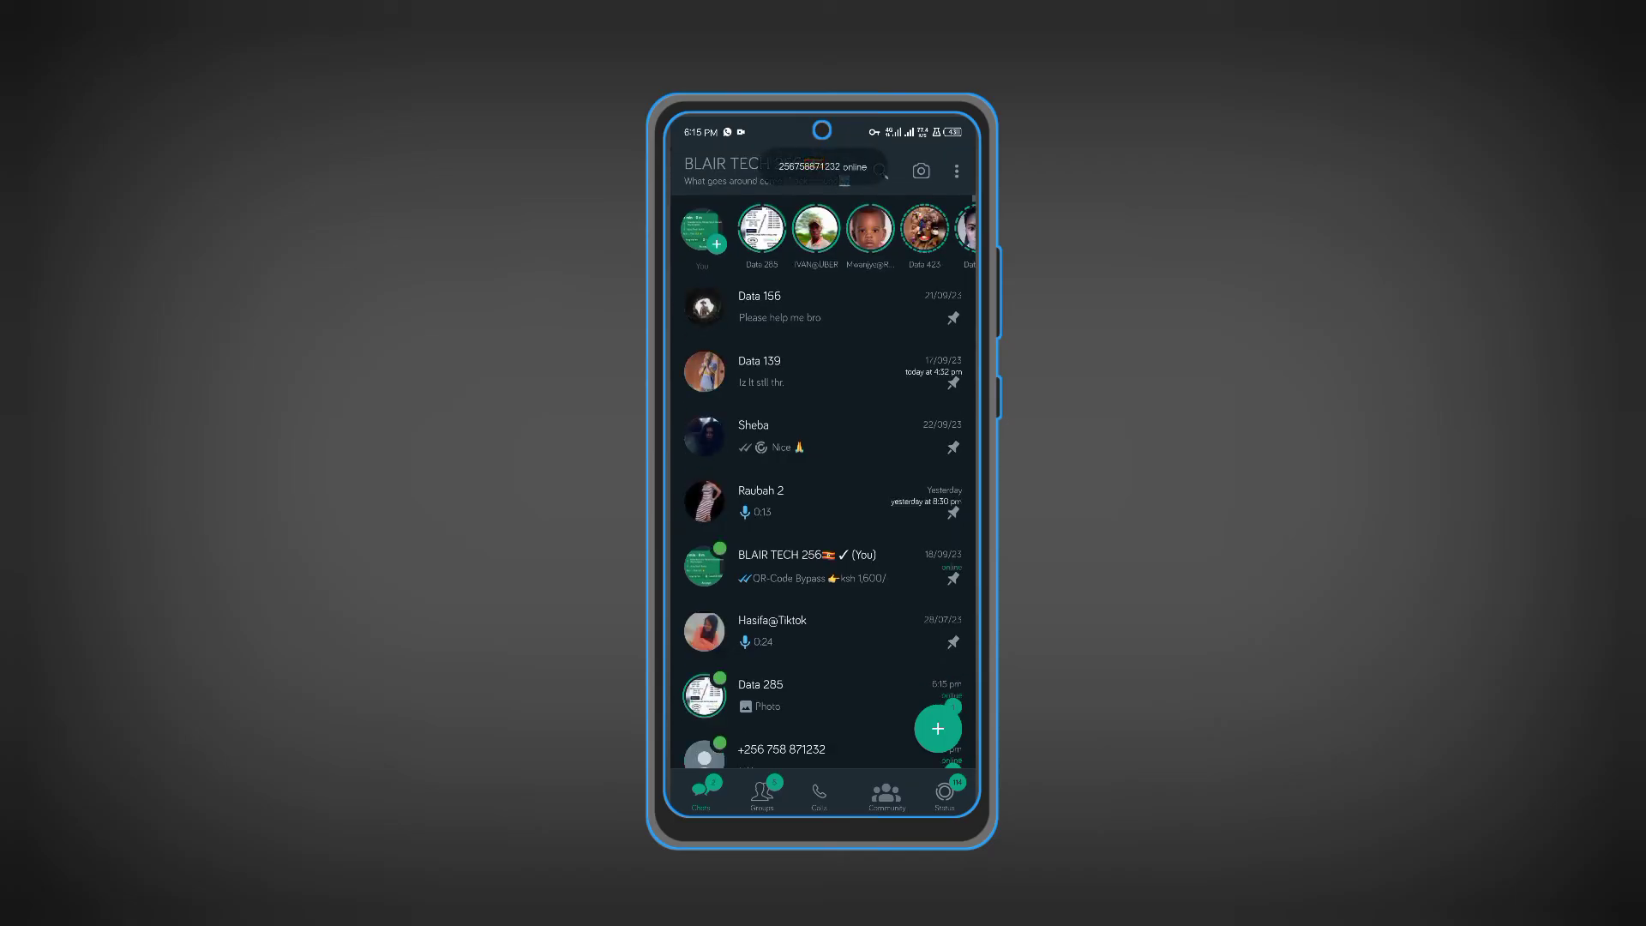
{"action": "scroll", "coordinate": [758, 623], "scroll_direction": "down", "scroll_amount": 10}
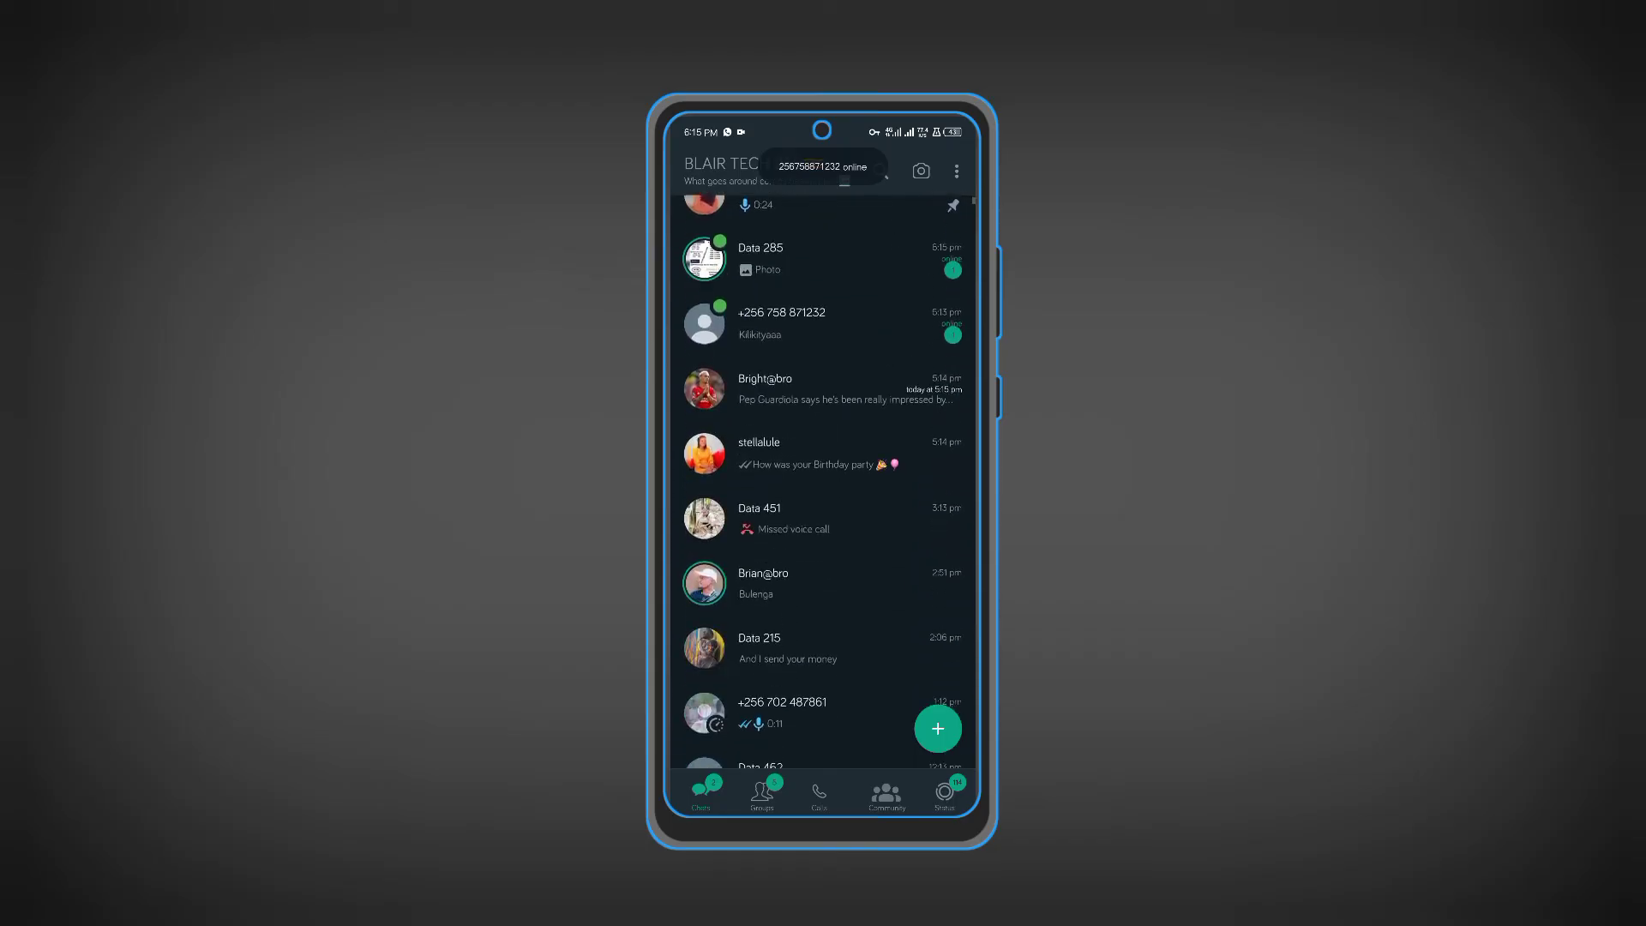
{"action": "scroll", "coordinate": [759, 622], "scroll_direction": "up", "scroll_amount": 10}
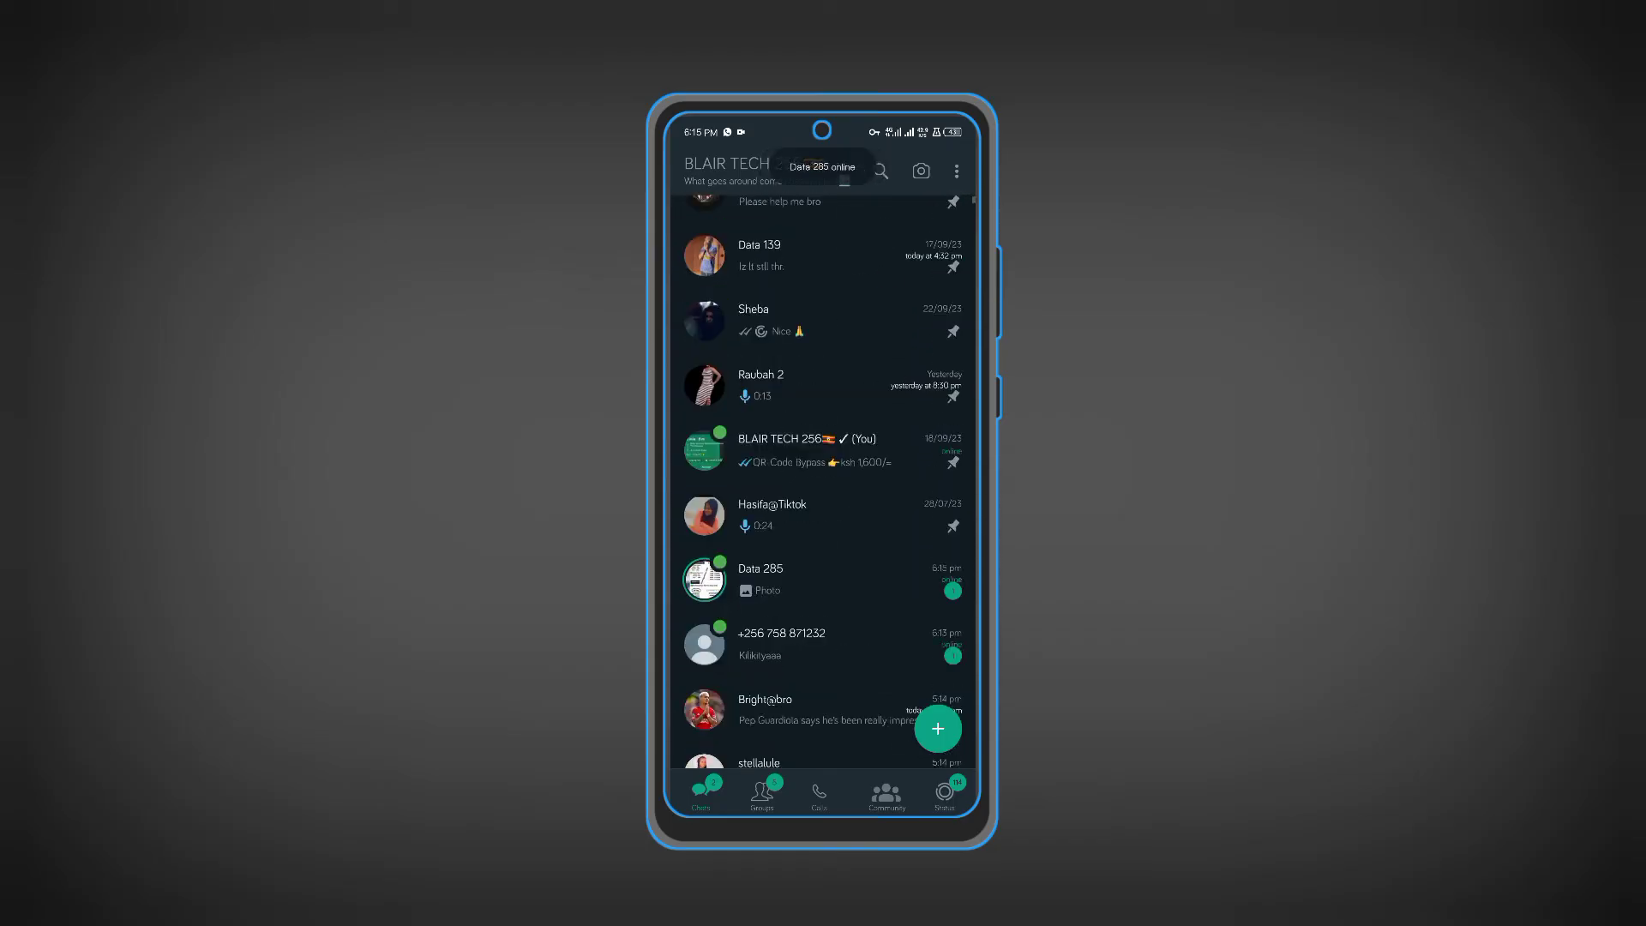
{"action": "left_click", "coordinate": [820, 794]}
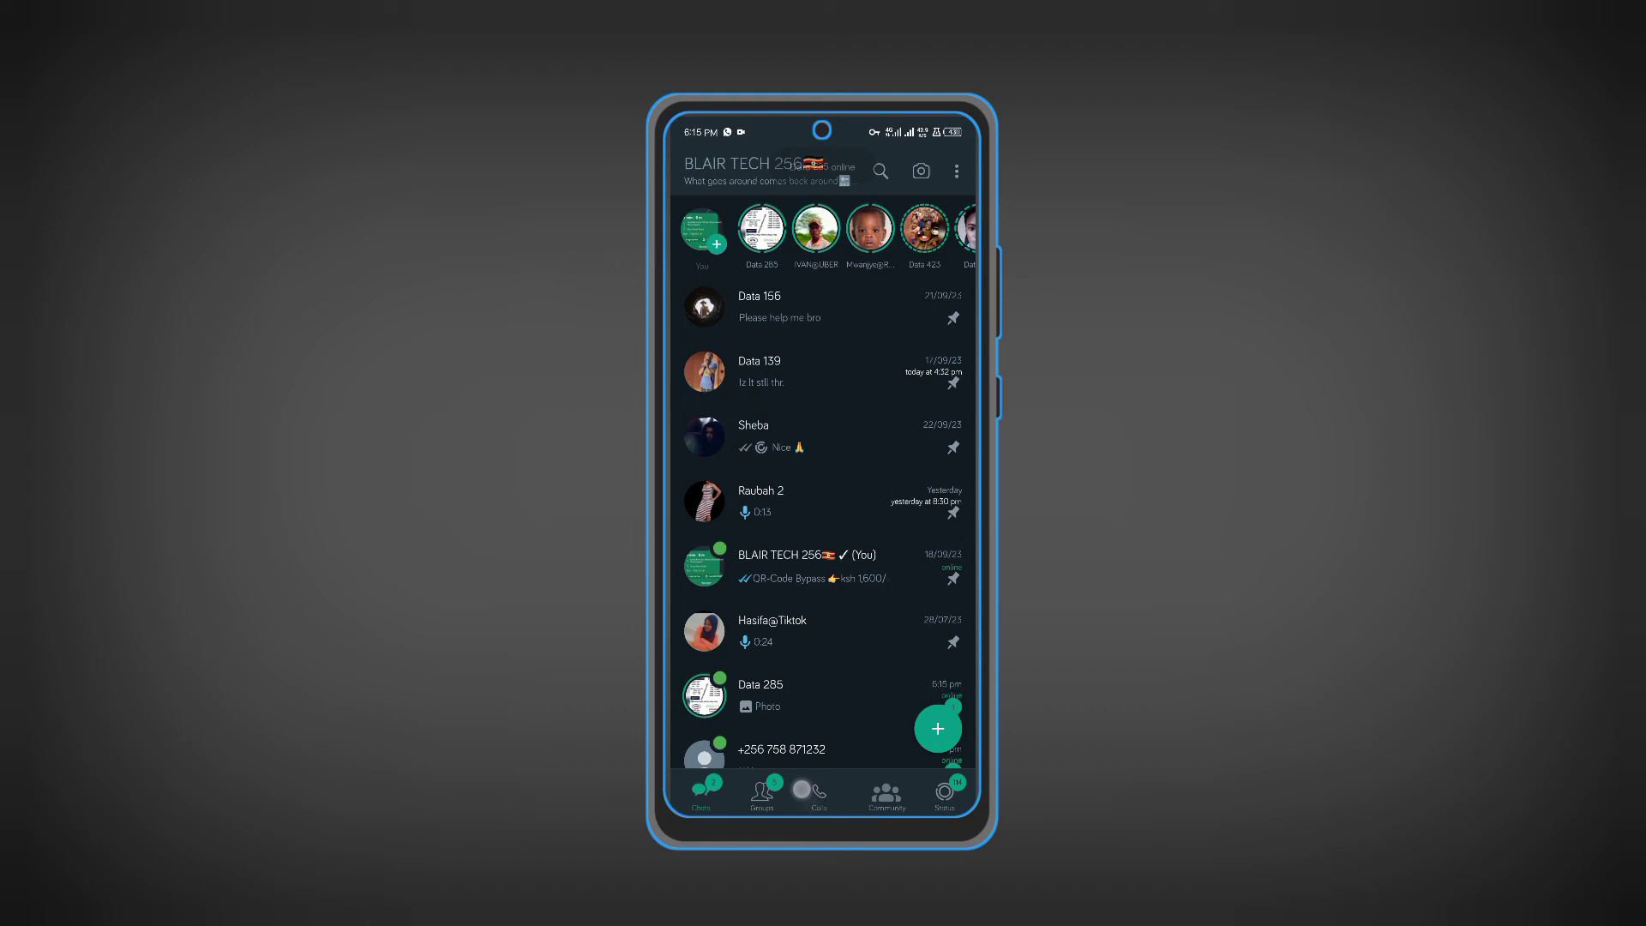